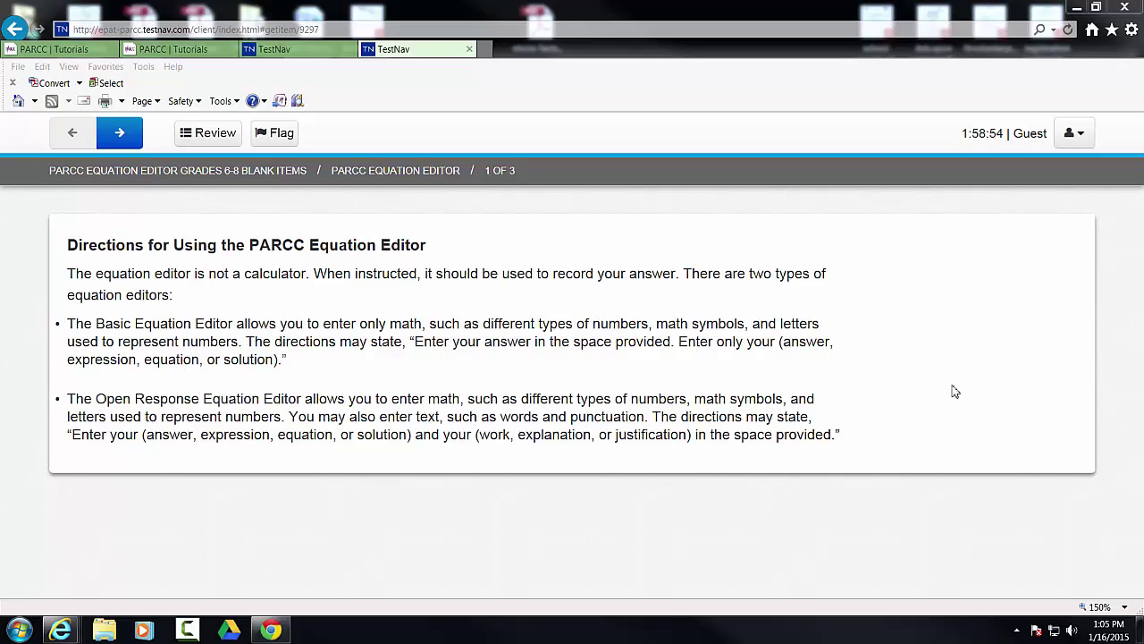
Step: Go to item 2 and reactivate its empty answer box to bring up the math keypad
left_click(120, 136)
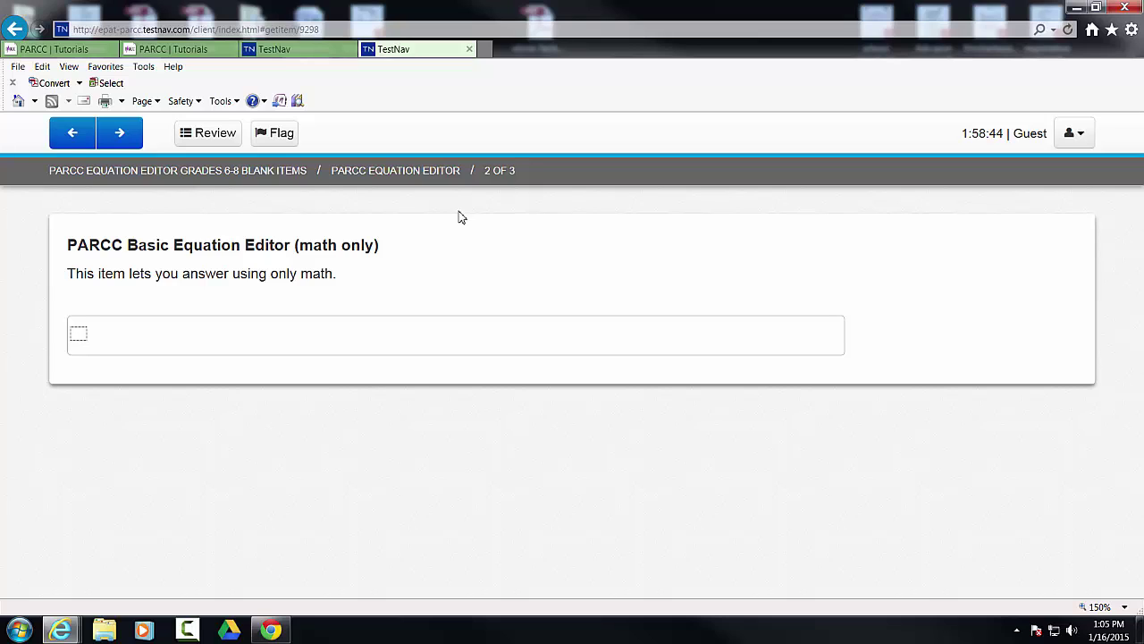
left_click(80, 334)
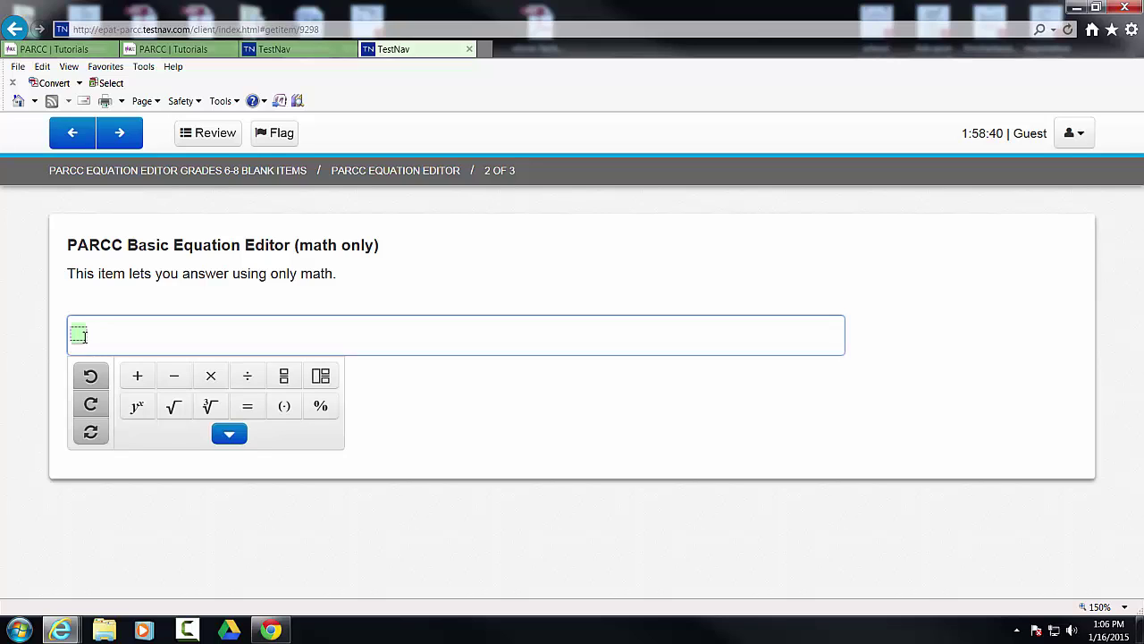
left_click(88, 505)
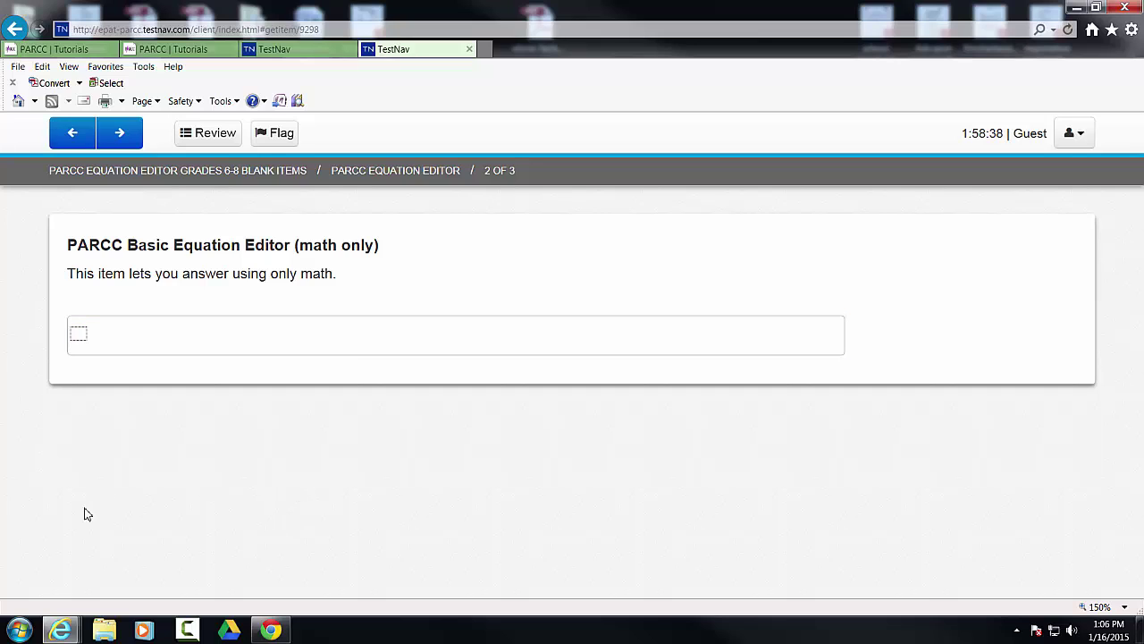
left_click(79, 333)
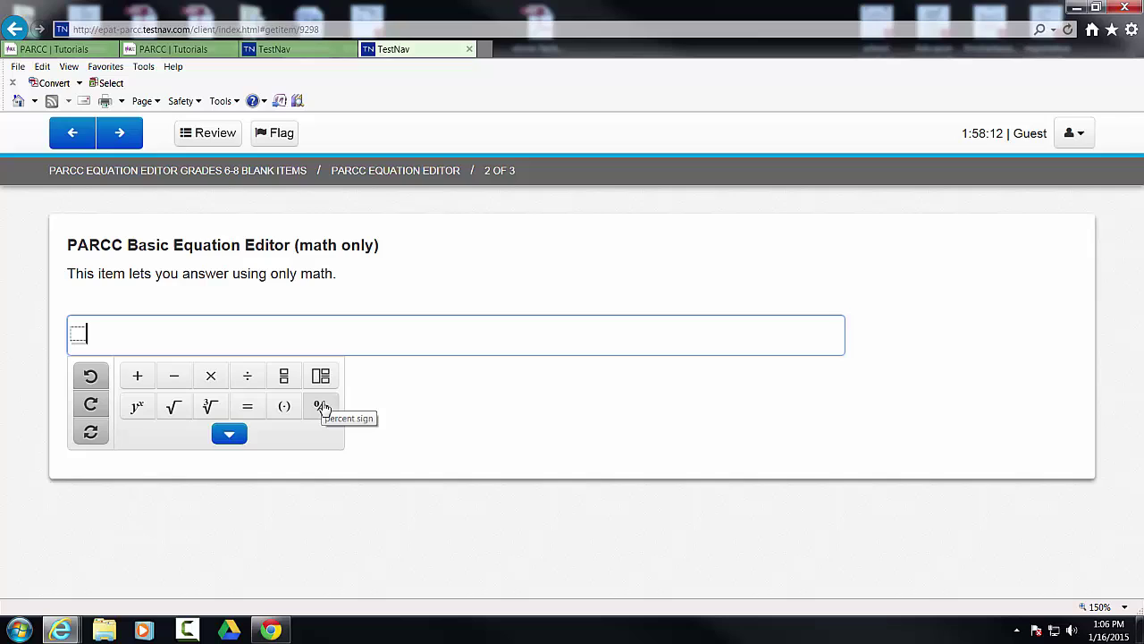
Step: Expand the keypad to view the extra math symbol rows, then collapse it again
left_click(234, 437)
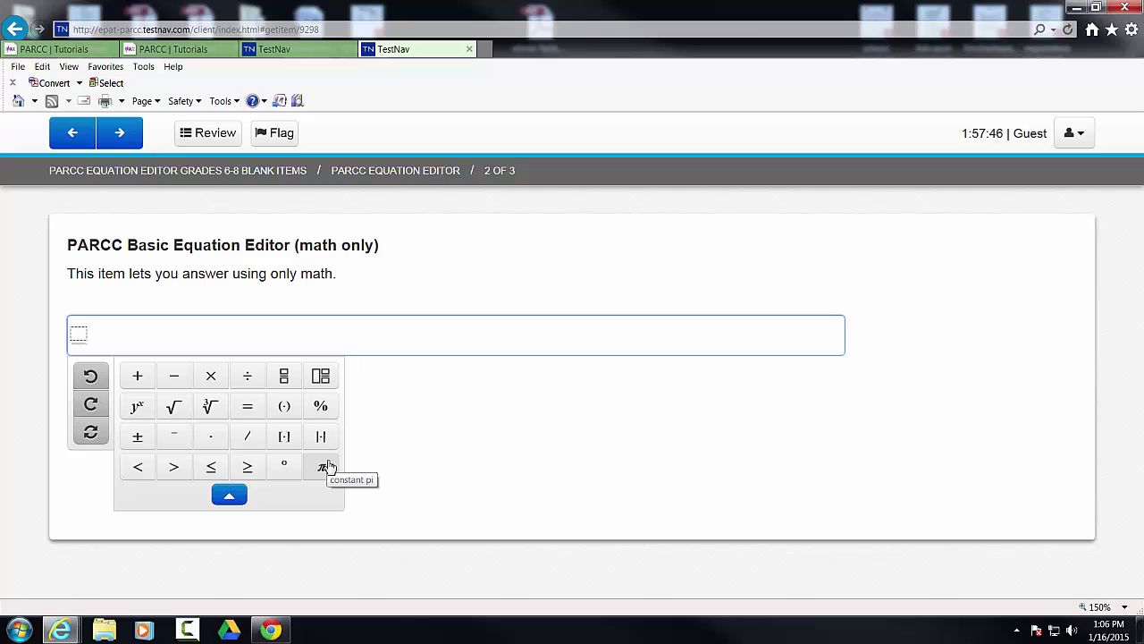
left_click(237, 498)
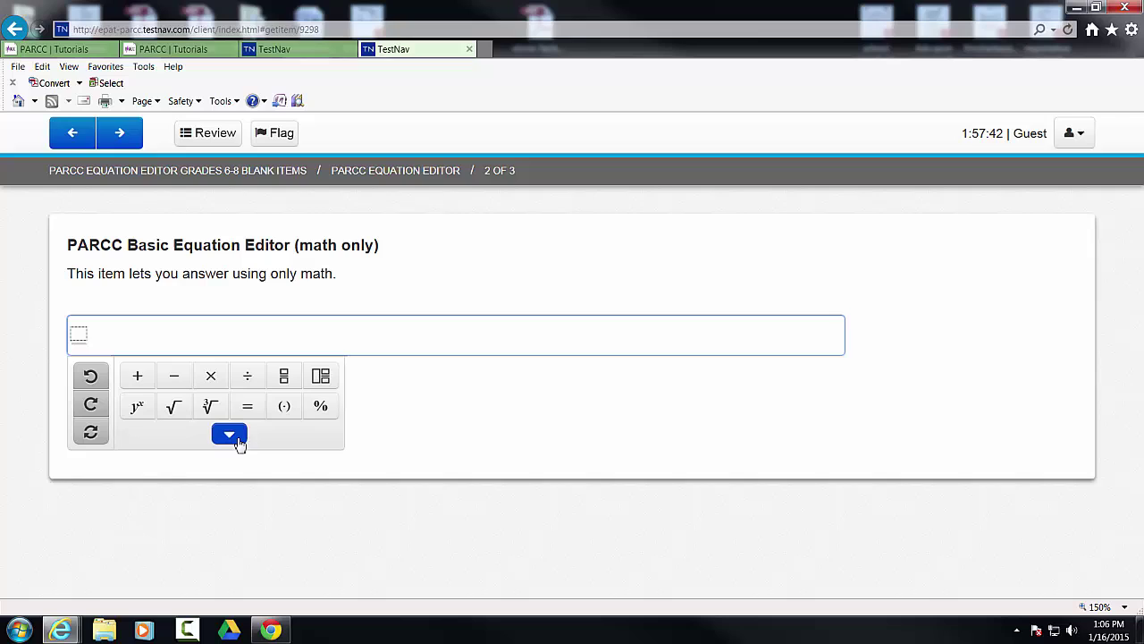
Step: Reactivate the answer box and expand the full set of math symbols
left_click(131, 298)
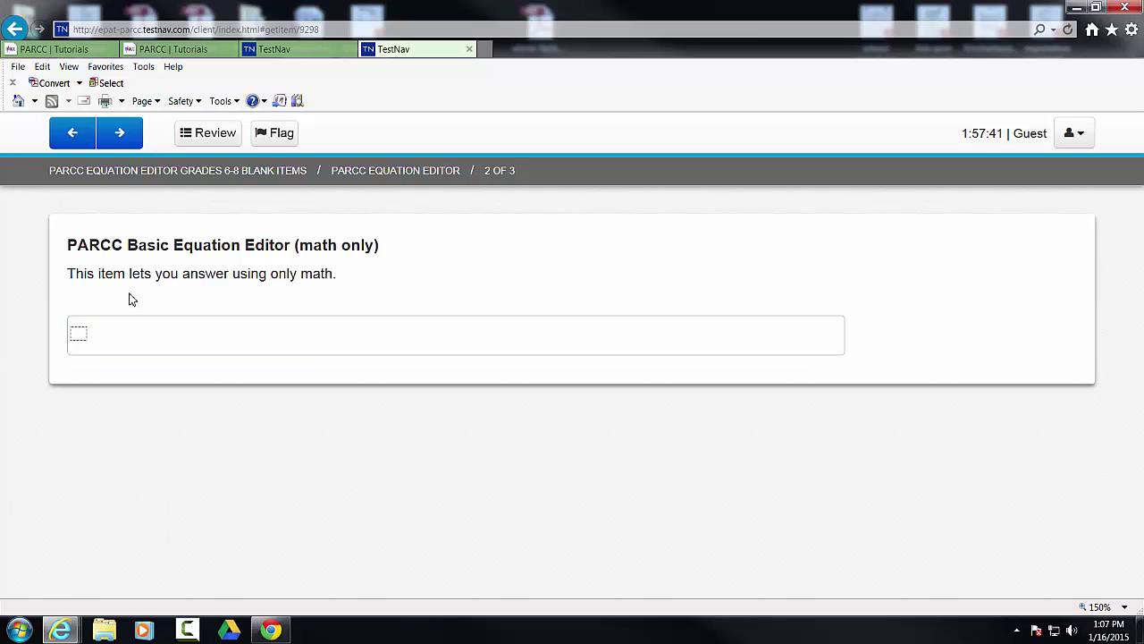
left_click(79, 334)
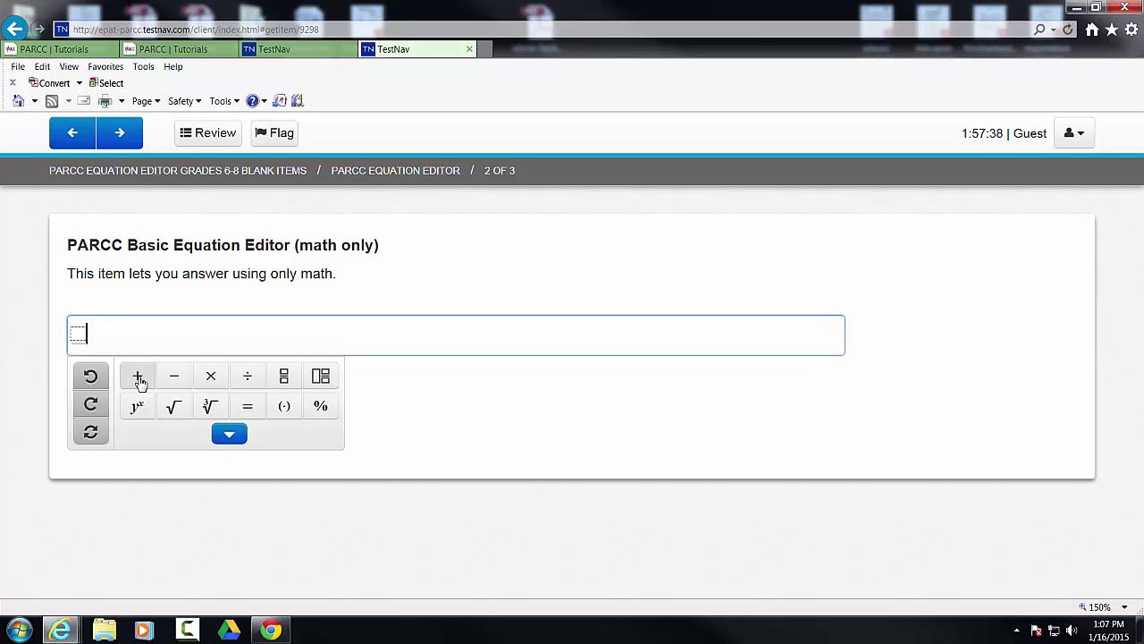
left_click(237, 436)
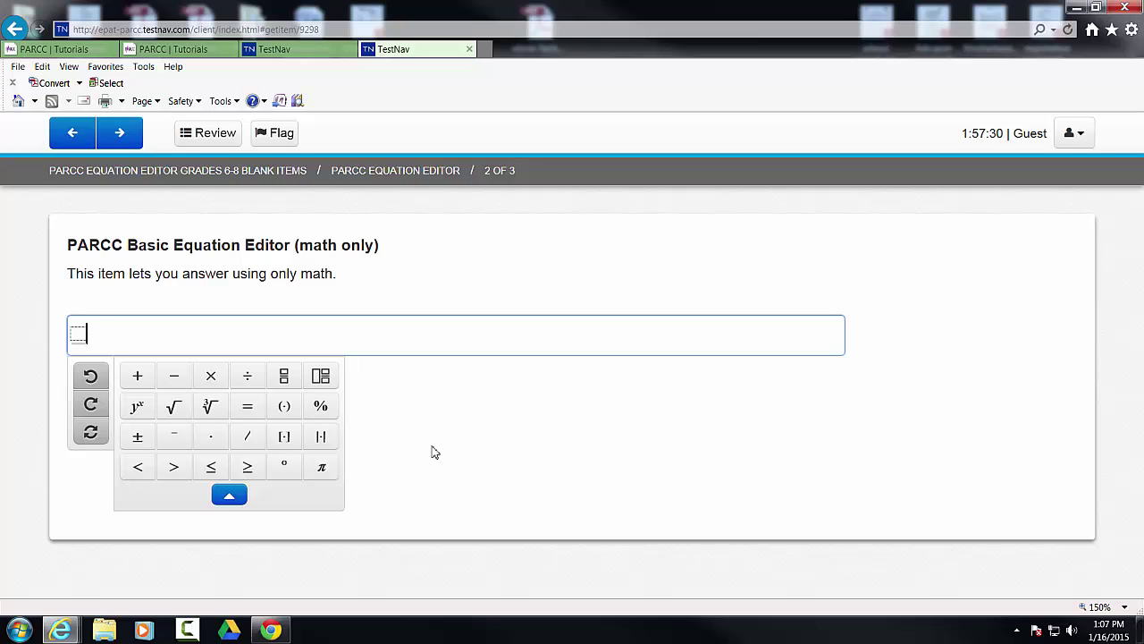
Step: Enter 4 + 3 = 7 as the answer and advance to item 3
type("4")
left_click(134, 397)
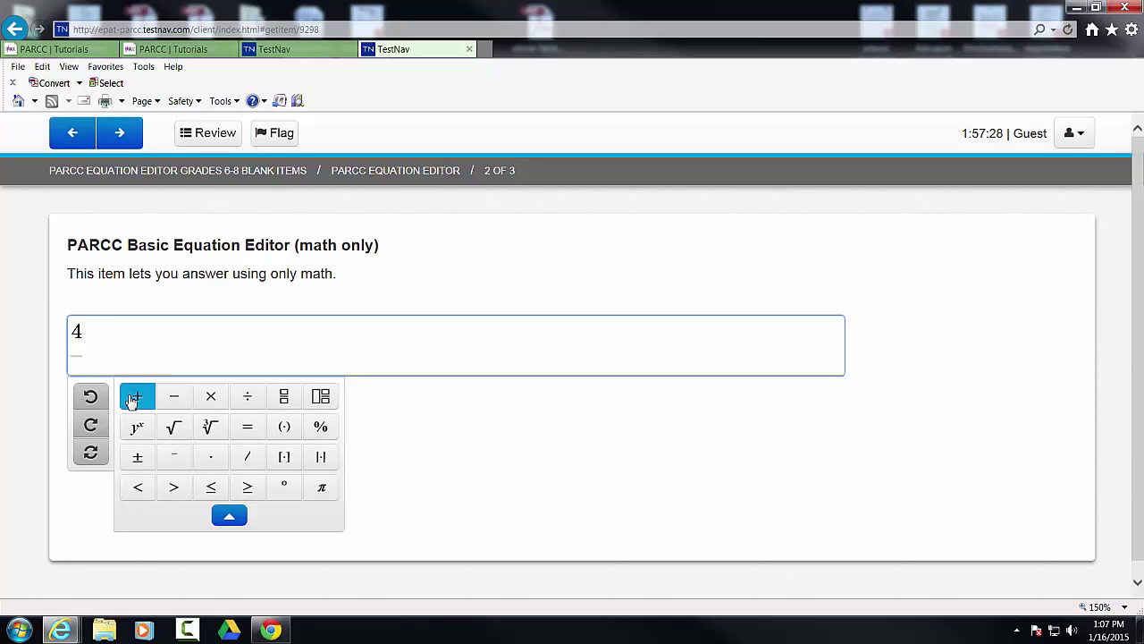
type("3")
left_click(247, 406)
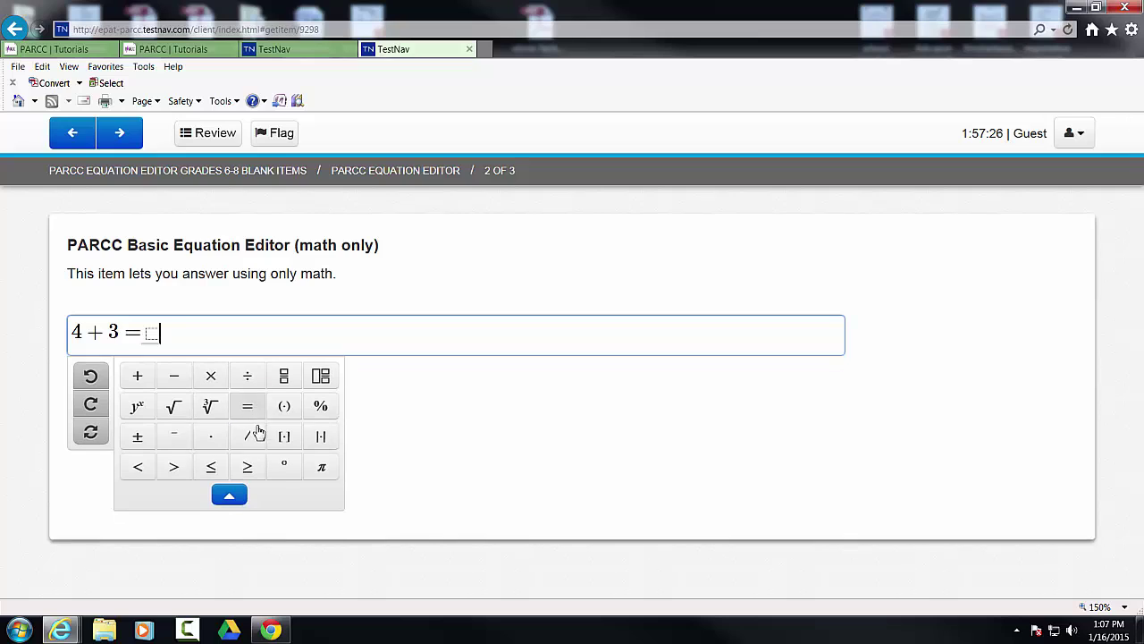
type("7")
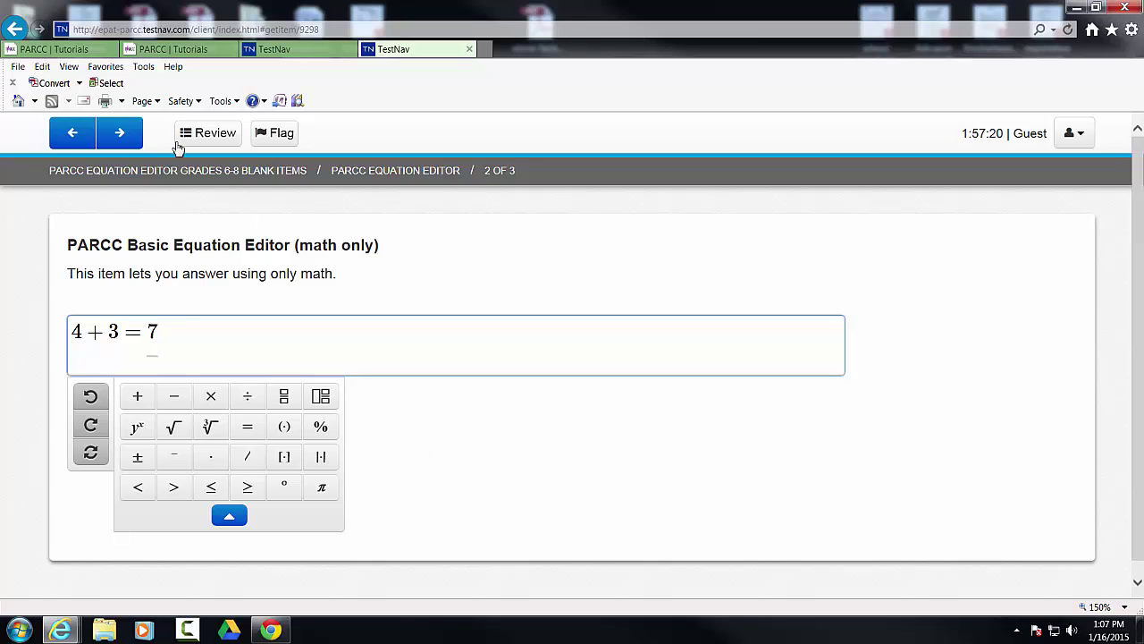
left_click(125, 135)
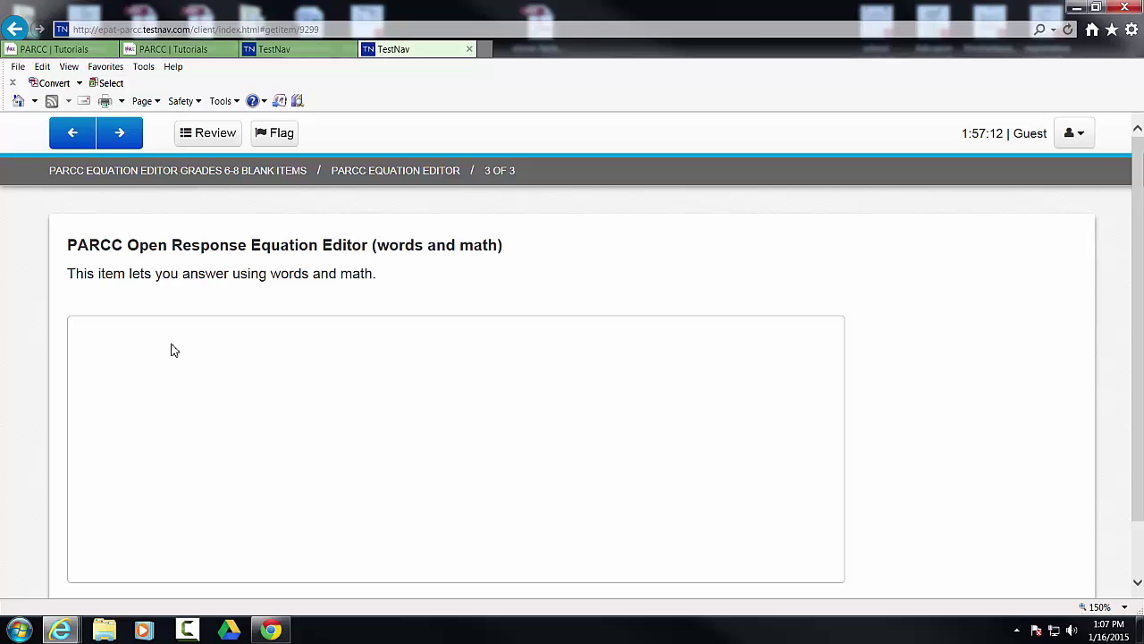
Step: Activate the empty open-response answer area and collapse the Math symbols group
left_click(273, 424)
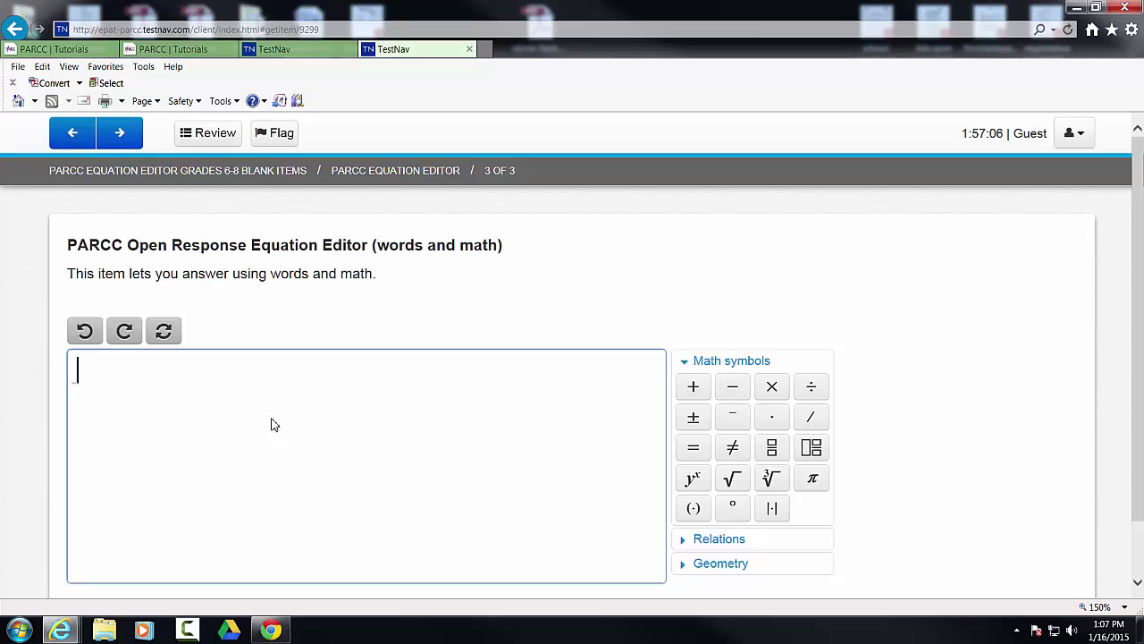
left_click(688, 365)
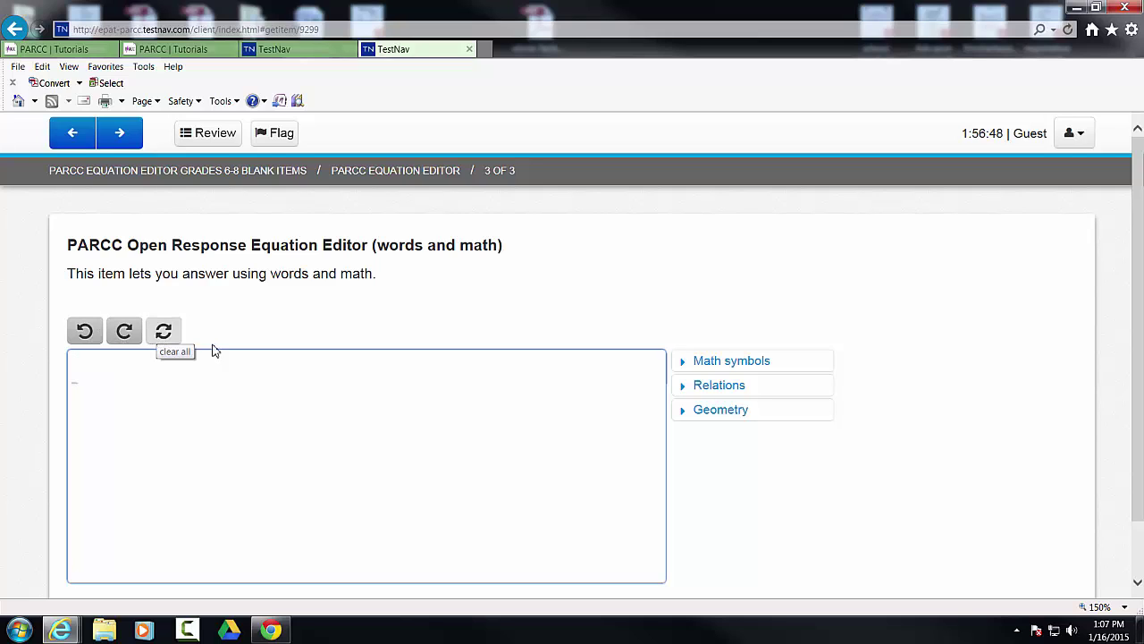
left_click(685, 363)
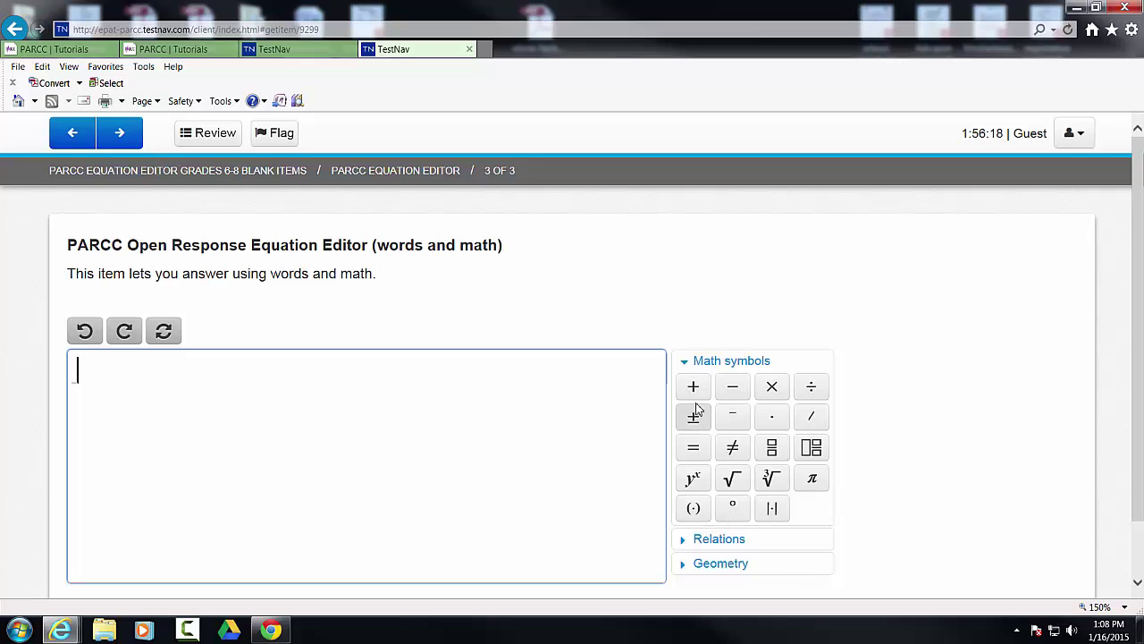
Step: Collapse Math symbols and expand the Relations group showing =, ≠, <, >, ≤, ≥, ≅
left_click(688, 362)
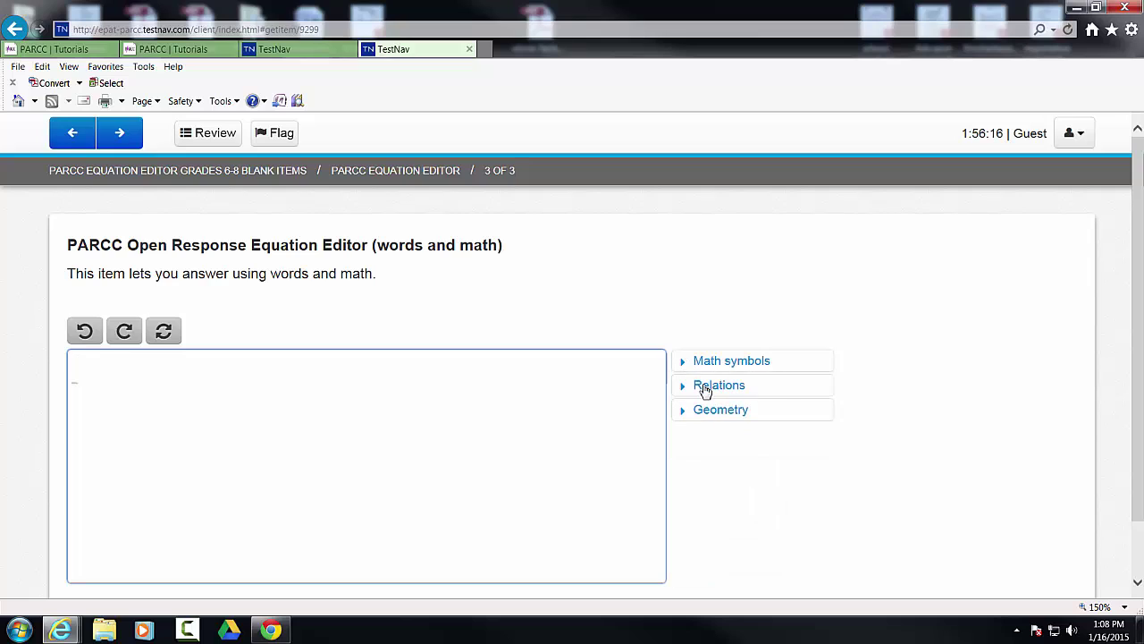
left_click(700, 385)
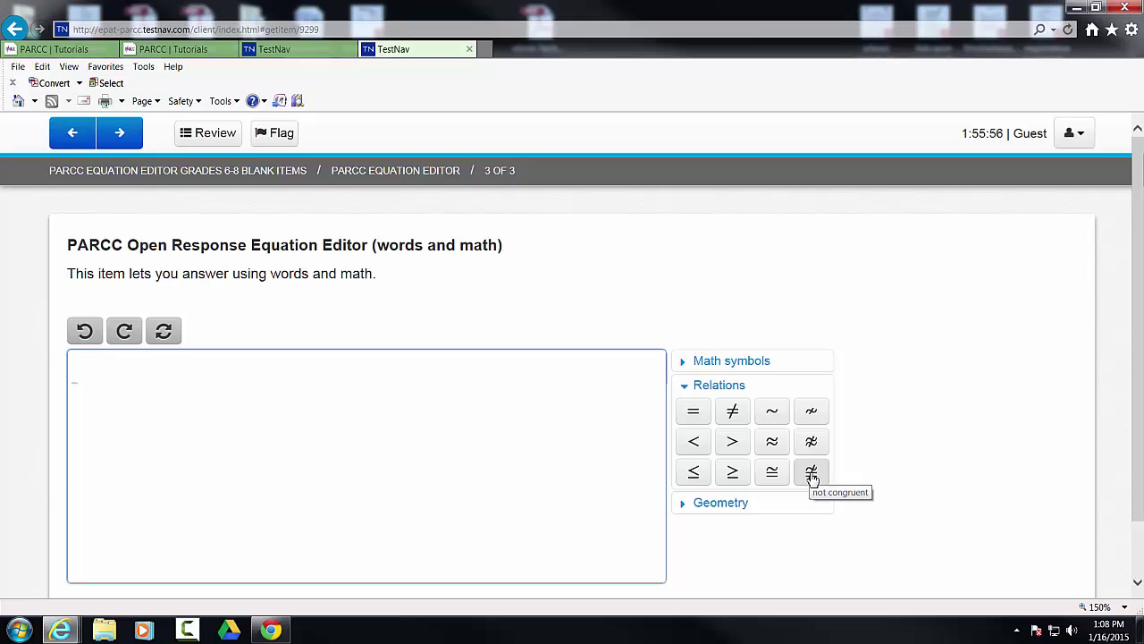
Step: Collapse the Relations group and expand the Geometry symbols group
left_click(685, 388)
left_click(720, 412)
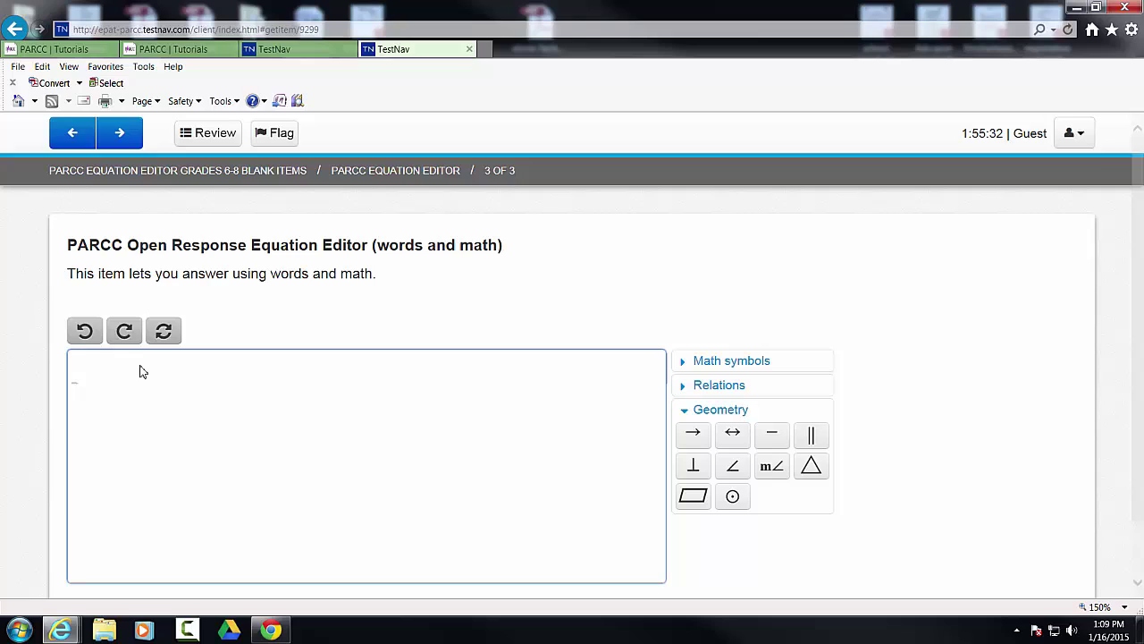
Step: Type 'I can type words . . .' and swap the Geometry group for Math symbols
type("I can type wor")
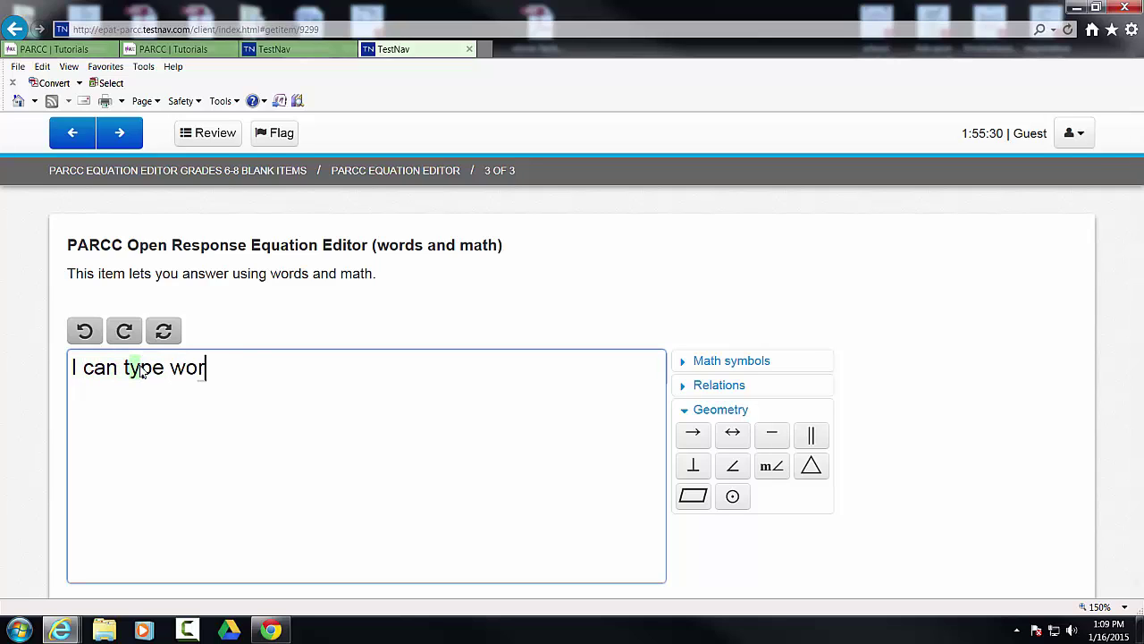
type("ds . . .")
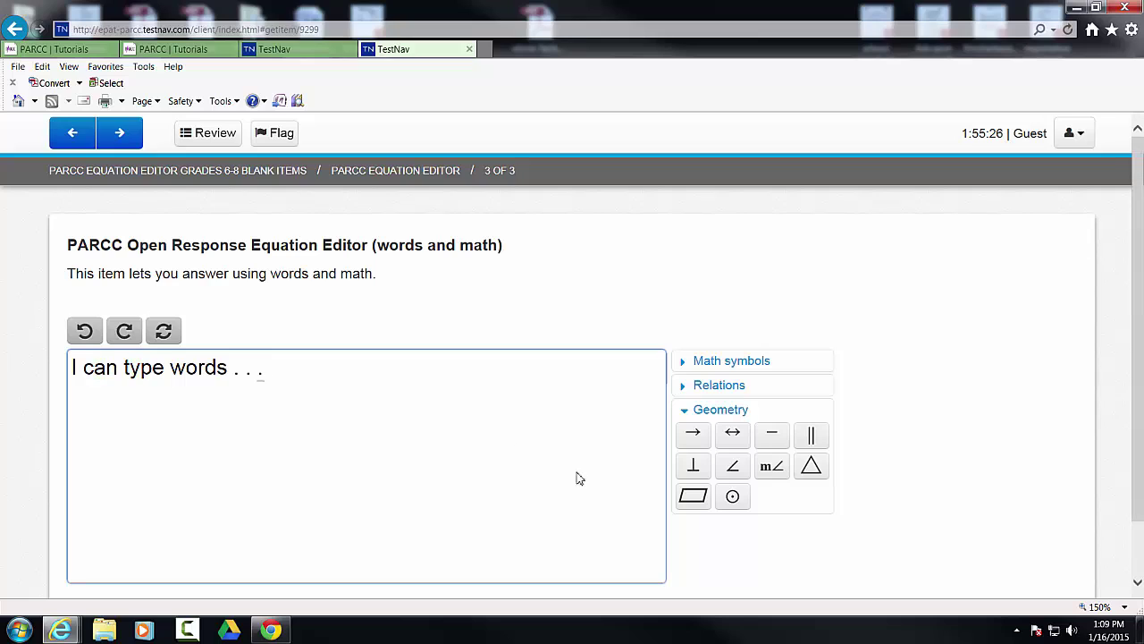
left_click(688, 410)
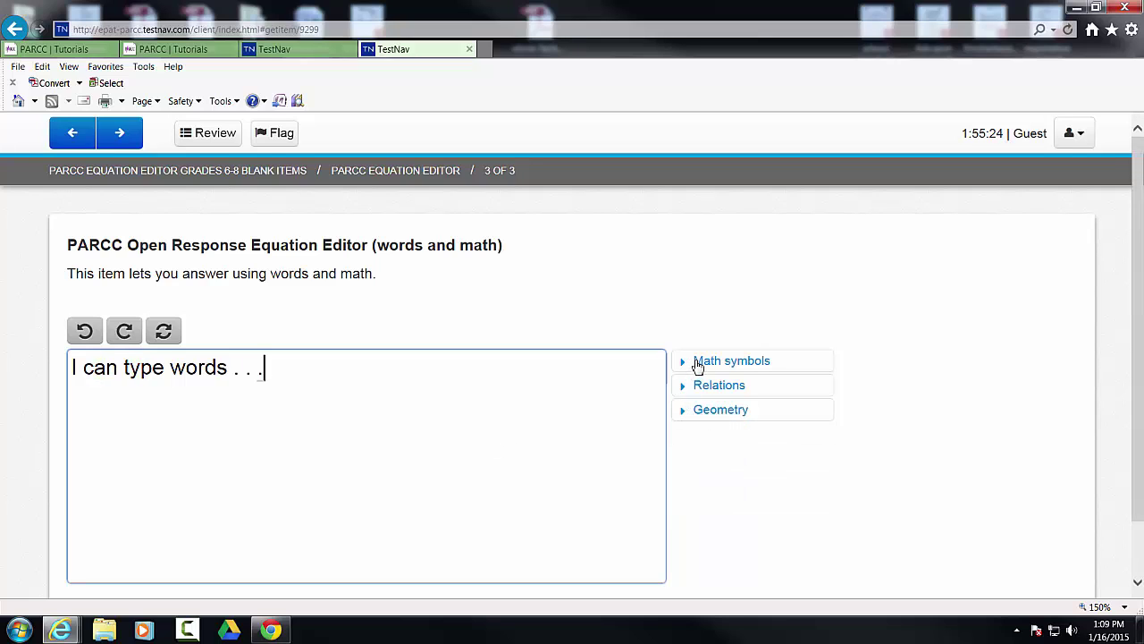
left_click(692, 362)
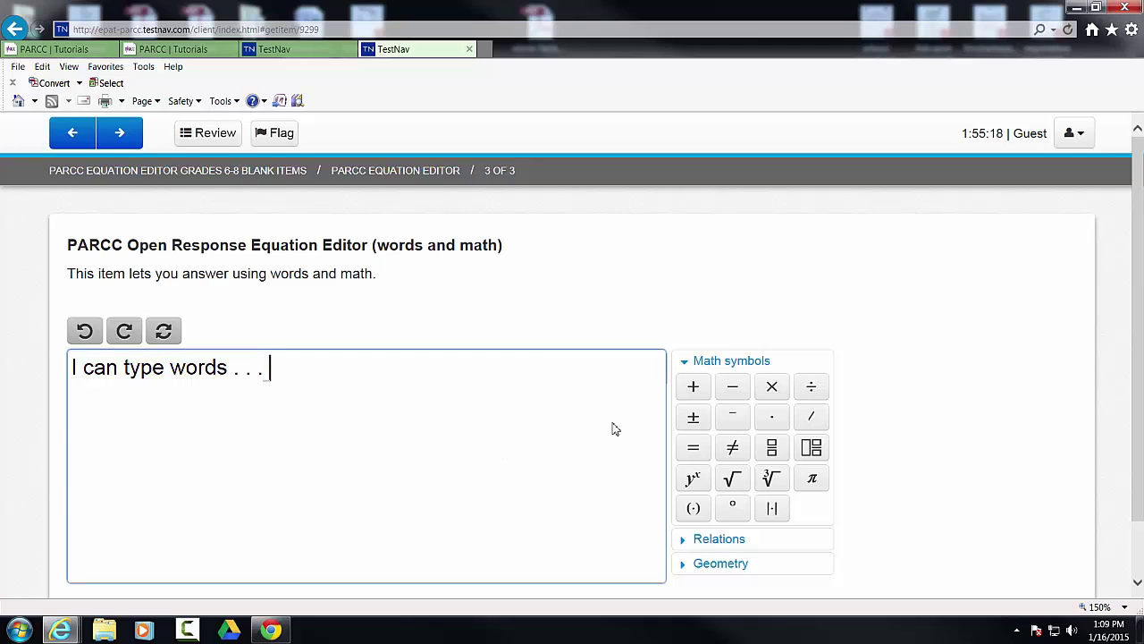
Step: Append the equation 4 + 3 = 7 after the words
type("4")
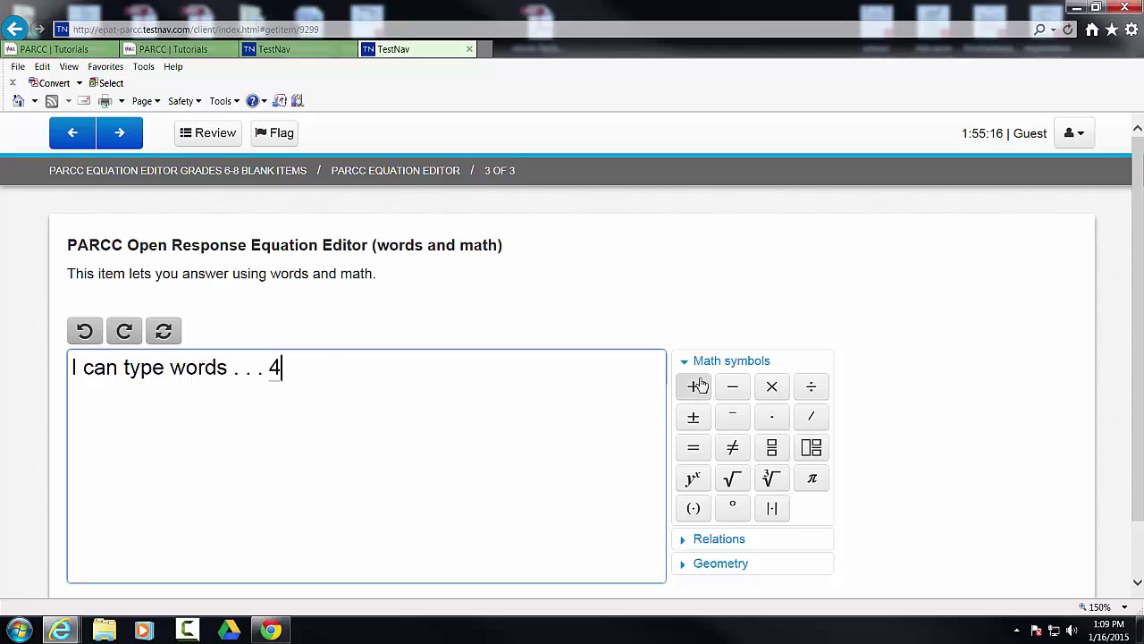
left_click(696, 386)
type("3")
left_click(696, 448)
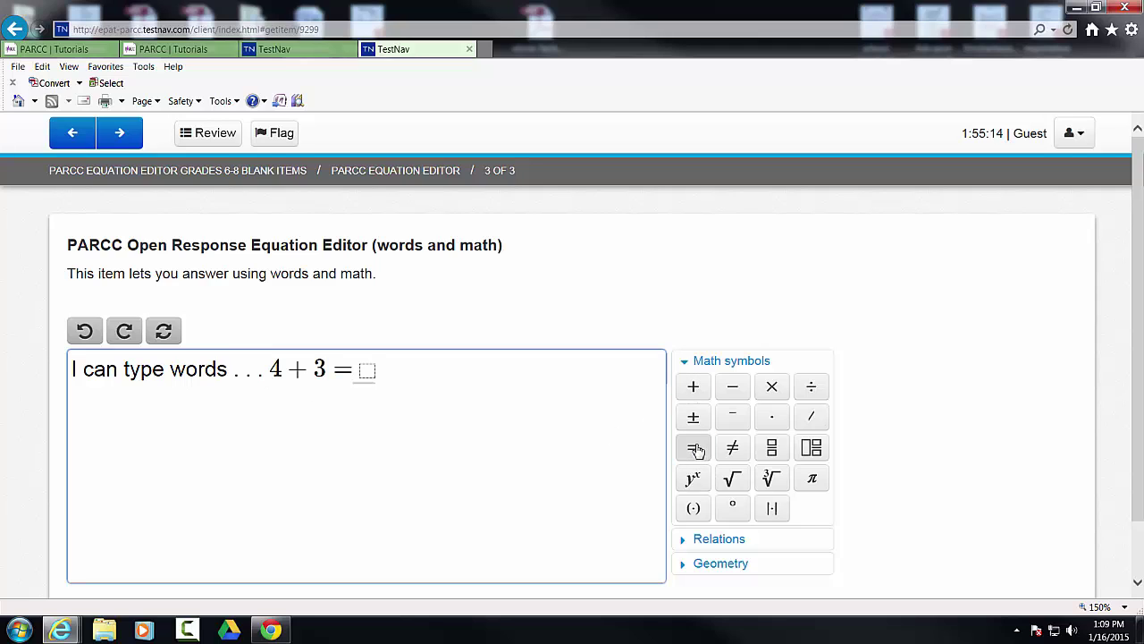
type("7")
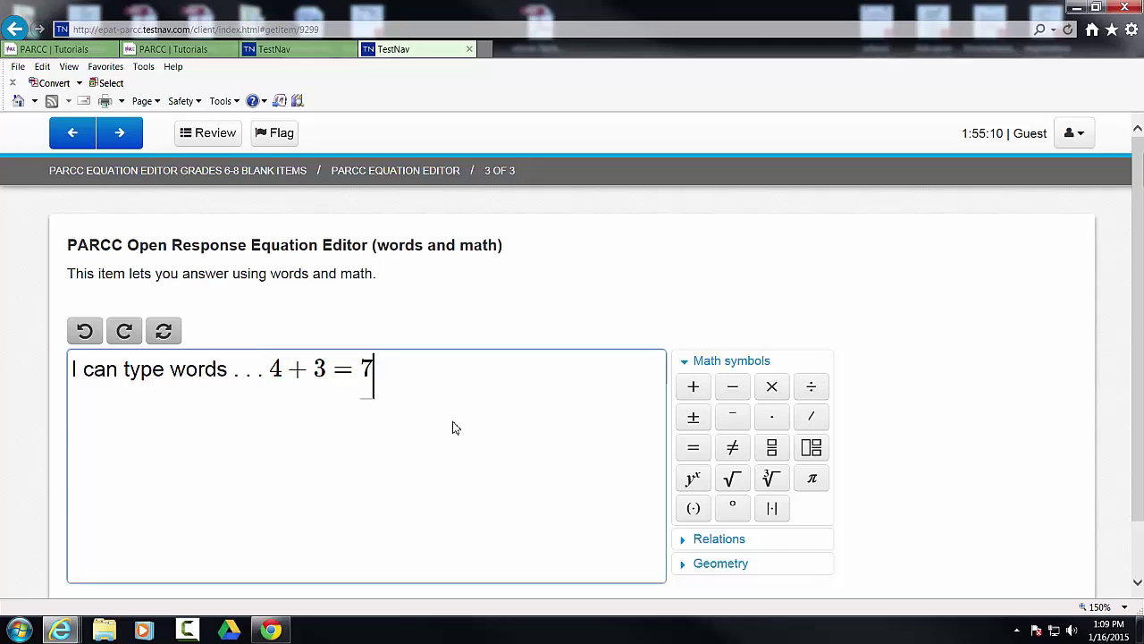
Step: Use Clear all to erase the words and equation from the open-response answer
left_click(164, 334)
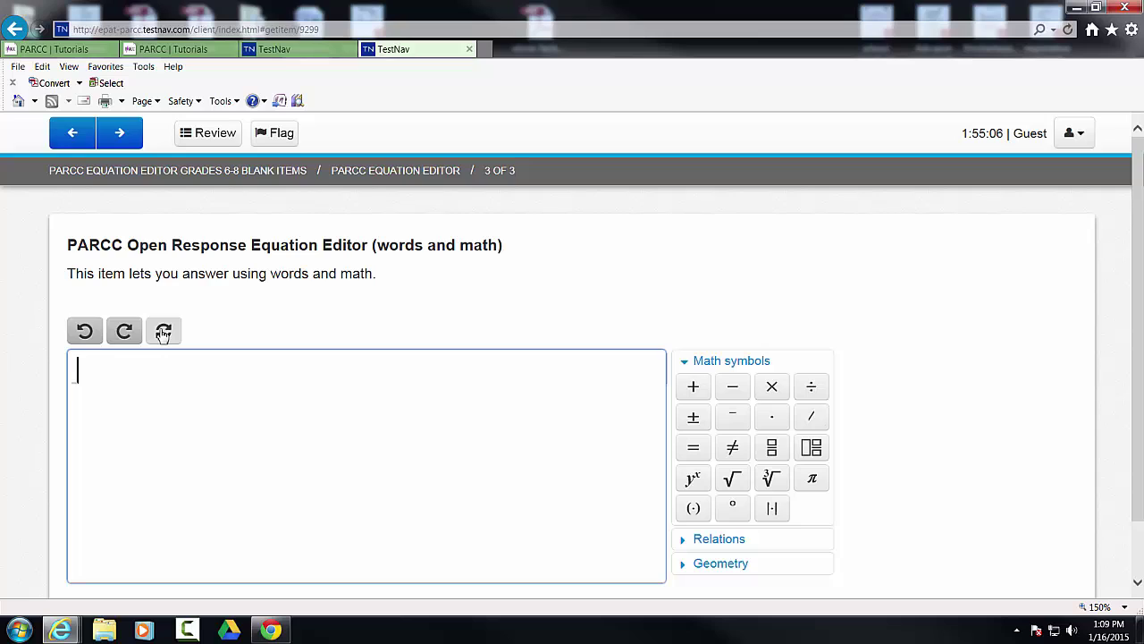